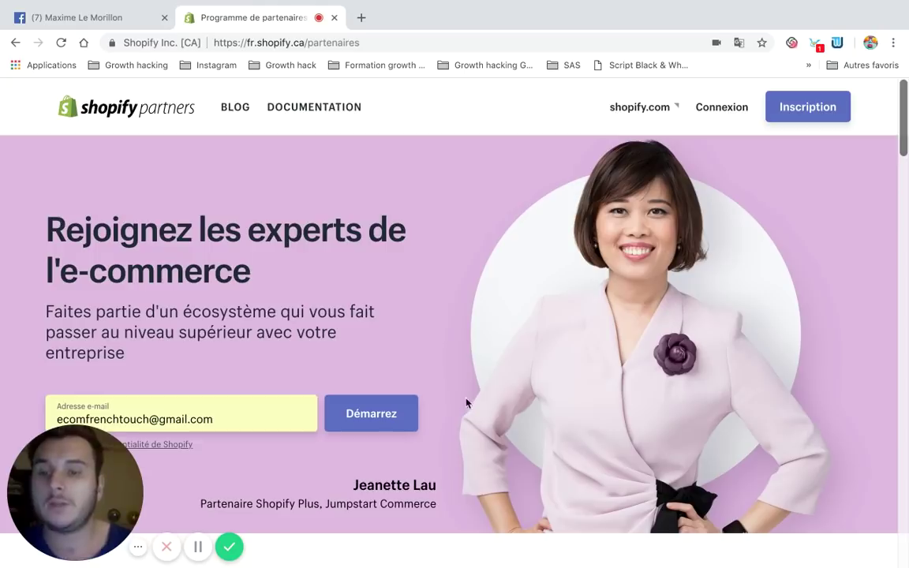
# Scroll the Shopify Partners landing page down and back up
pyautogui.scroll(-3, 323, 328)
pyautogui.scroll(2, 322, 327)
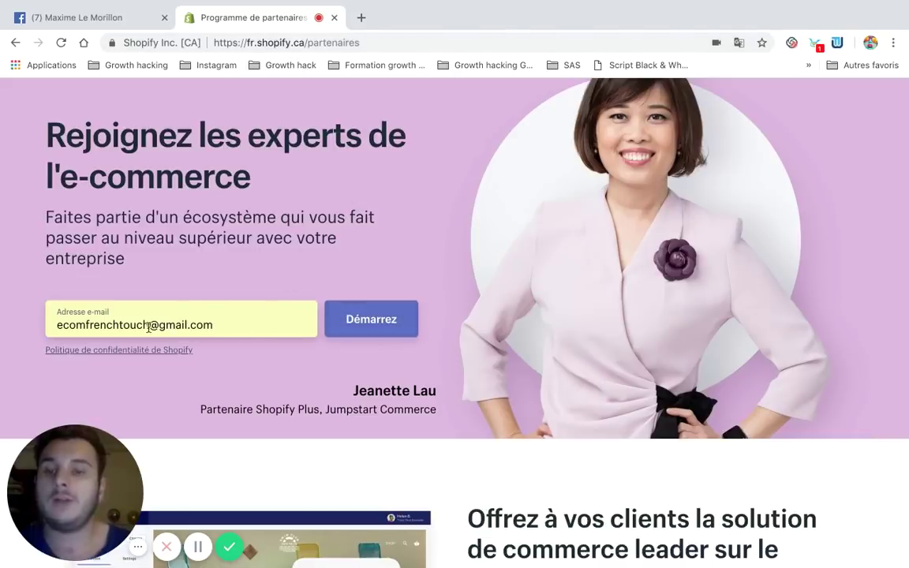
# Submit the e-mail and log in to the Partner Dashboard with the account password
pyautogui.click(379, 319)
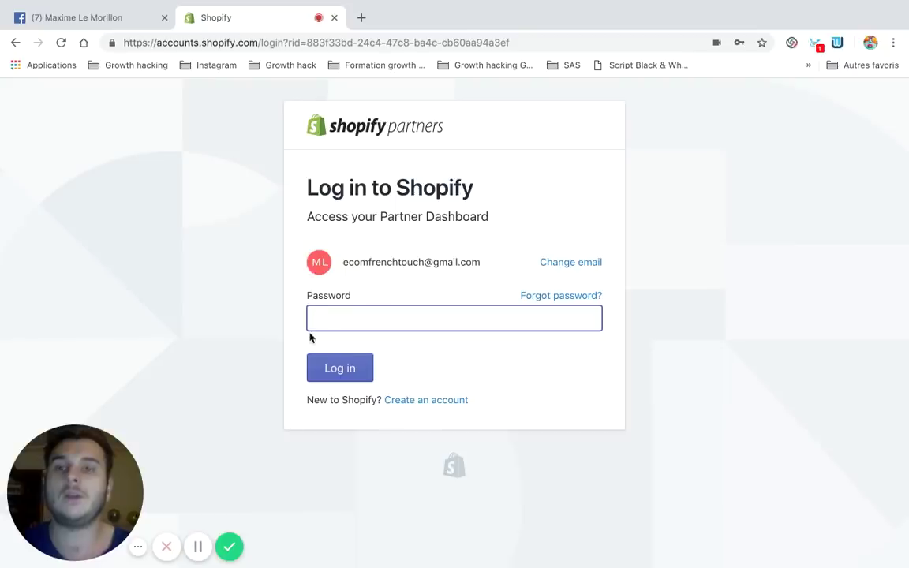
pyautogui.click(333, 318)
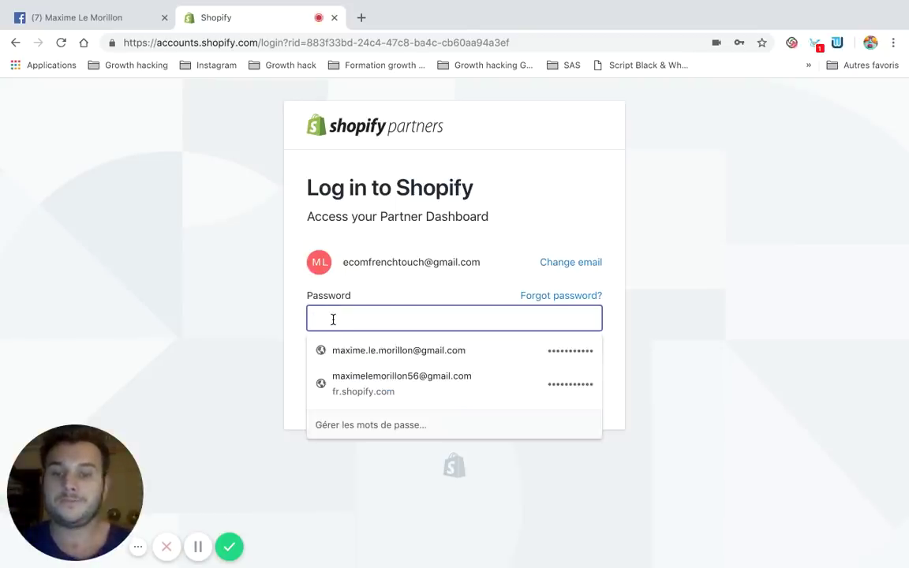
pyautogui.write('••')
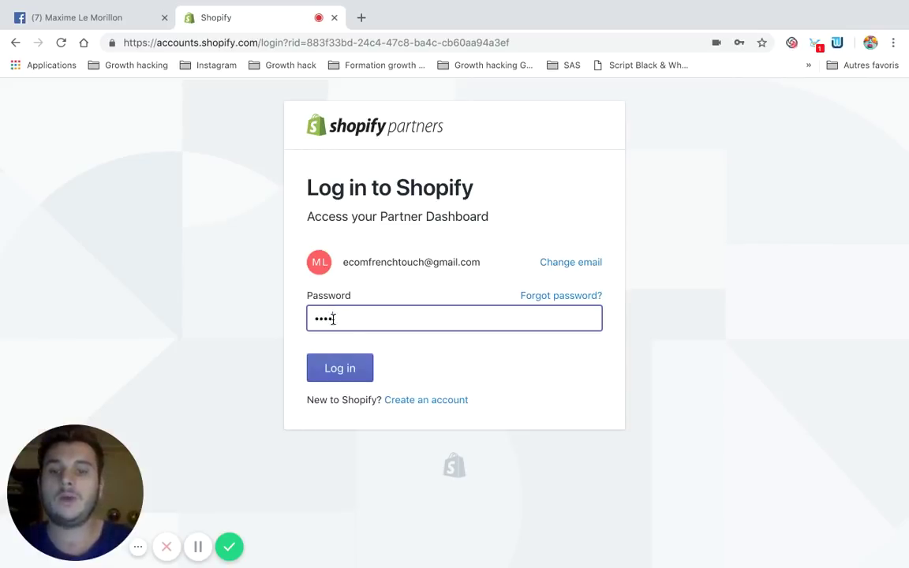
pyautogui.write('••')
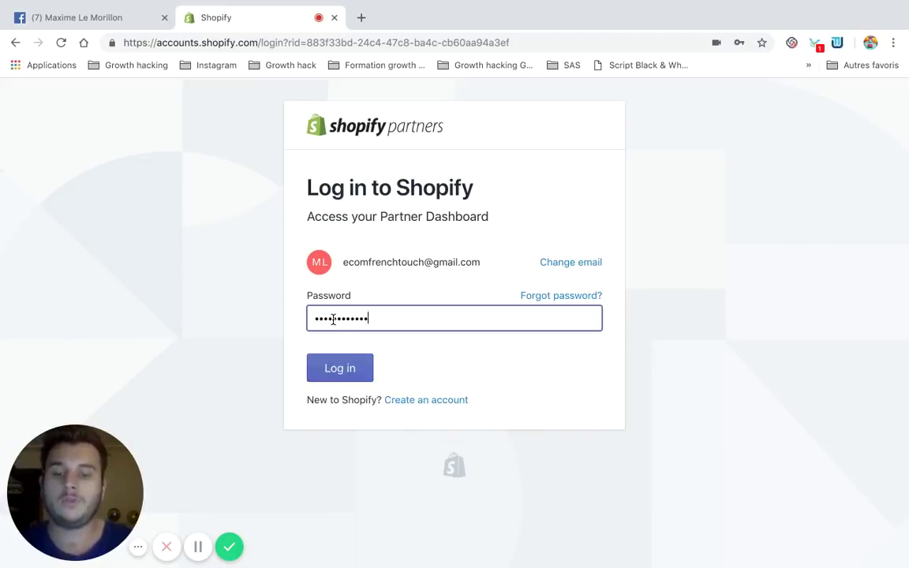
pyautogui.click(349, 369)
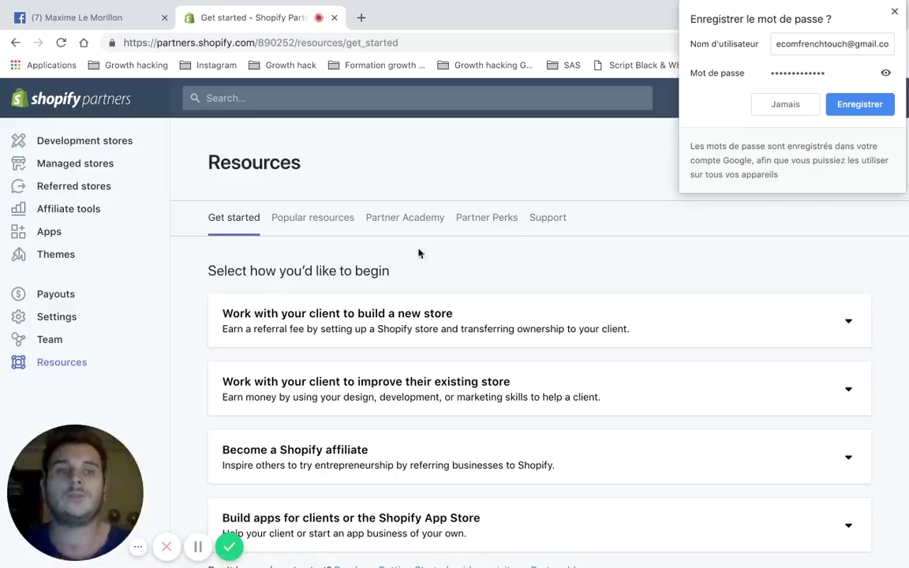
# Save the login in Chrome and start a new store from Development stores
pyautogui.click(849, 111)
pyautogui.click(849, 111)
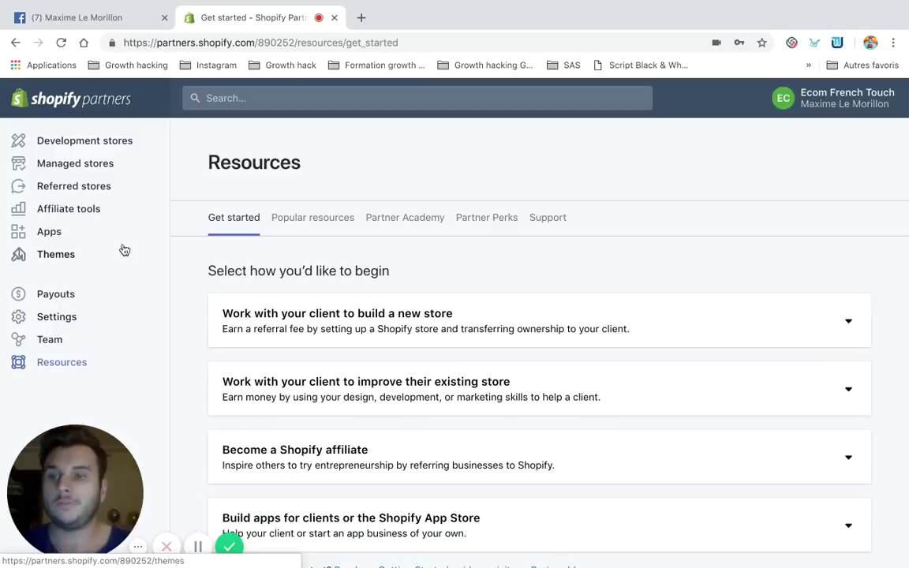
pyautogui.click(92, 150)
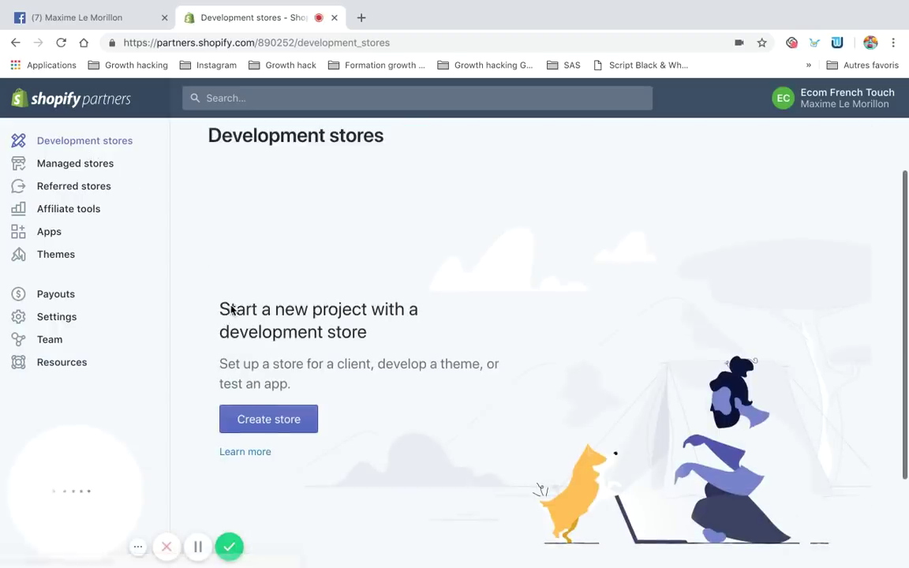
pyautogui.click(258, 428)
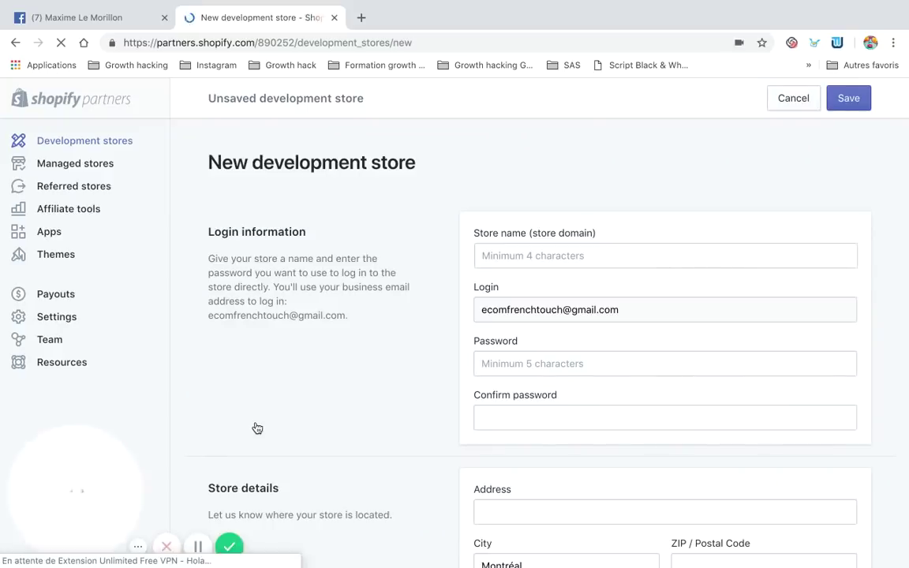
# Scroll the new store form and clear Chrome's saved-password suggestions from the Password field
pyautogui.scroll(-1, 469, 239)
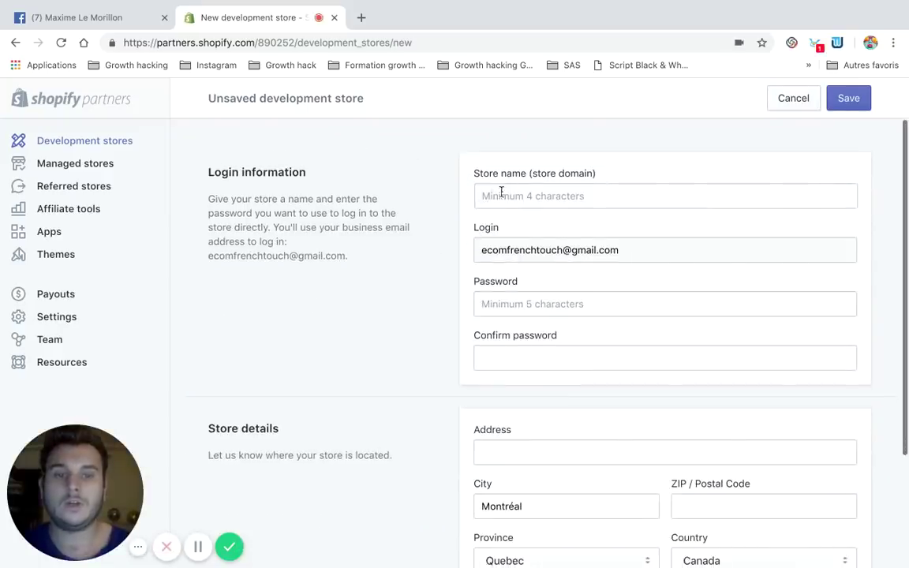
pyautogui.scroll(-3, 300, 252)
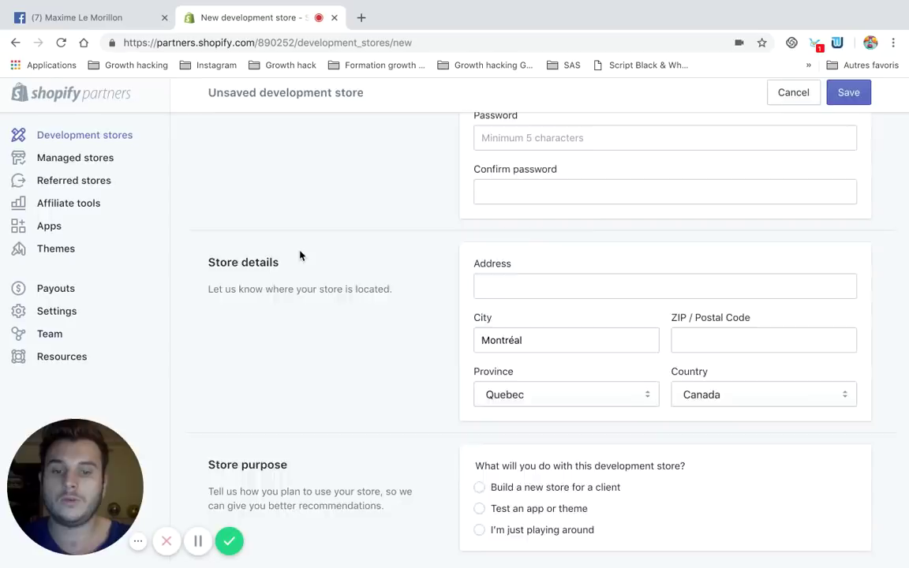
pyautogui.scroll(4, 300, 256)
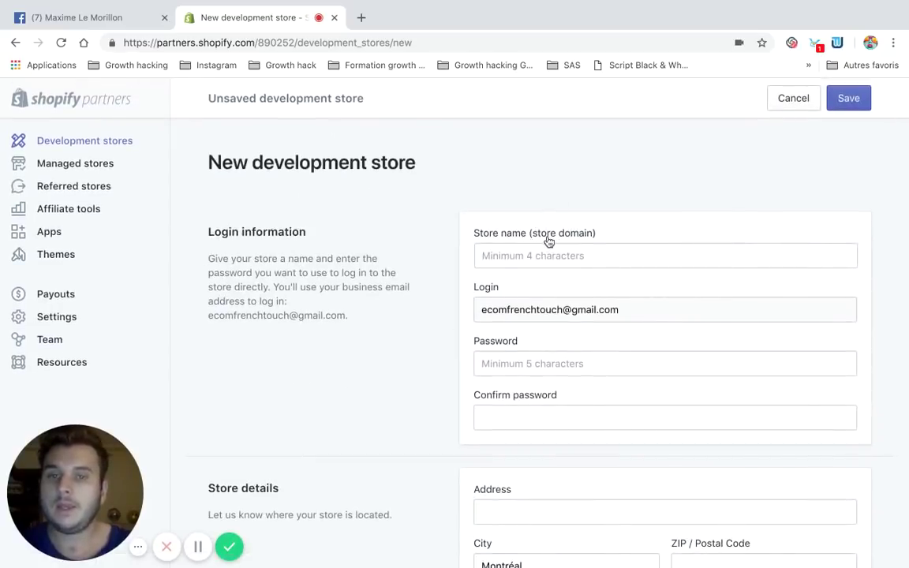
pyautogui.click(521, 256)
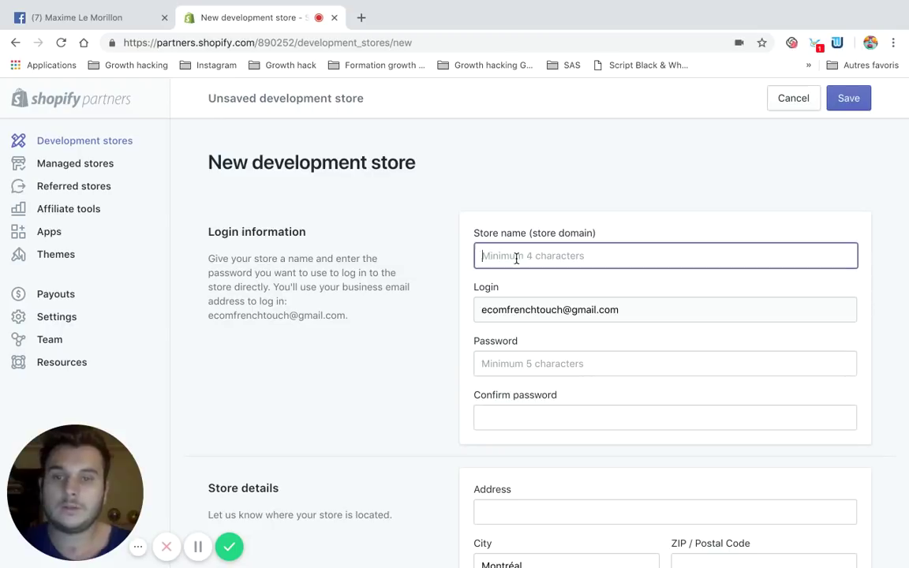
pyautogui.scroll(-1, 568, 288)
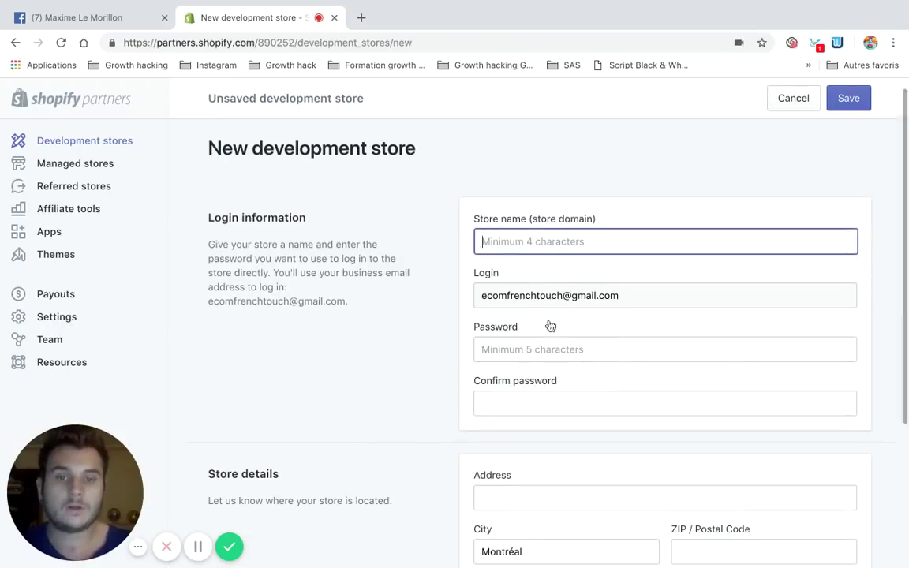
pyautogui.scroll(-2, 548, 325)
pyautogui.click(524, 316)
pyautogui.click(435, 324)
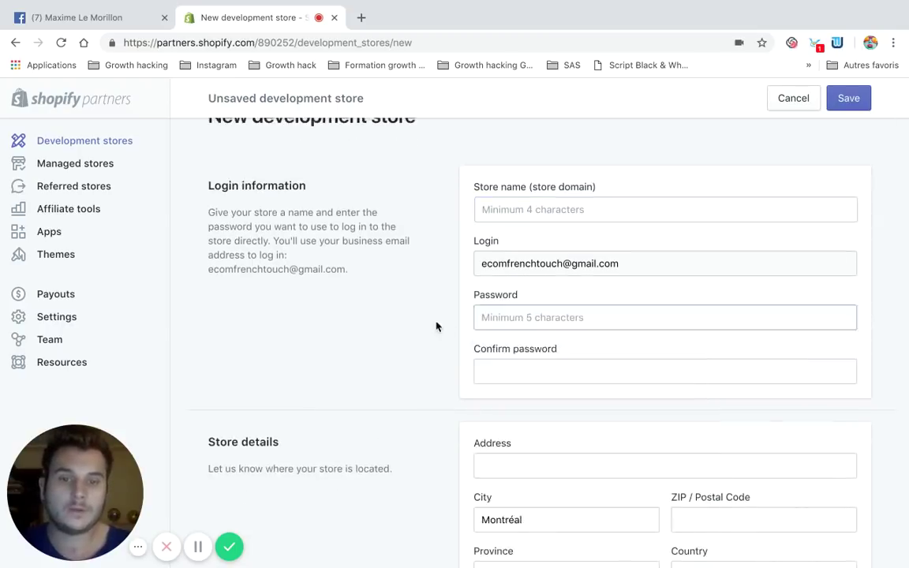
pyautogui.click(528, 314)
# Type the store password and retype it in Confirm password
pyautogui.write('***')
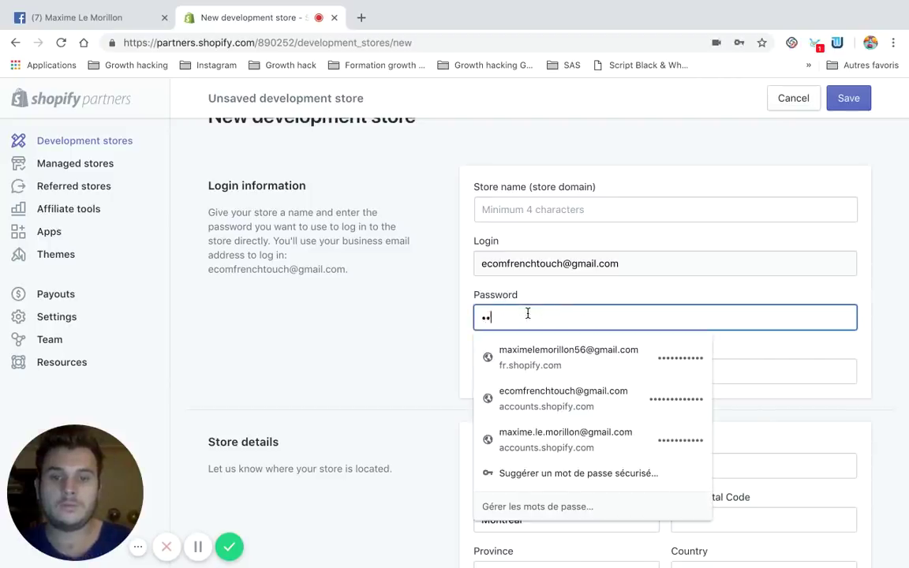
pyautogui.write('********')
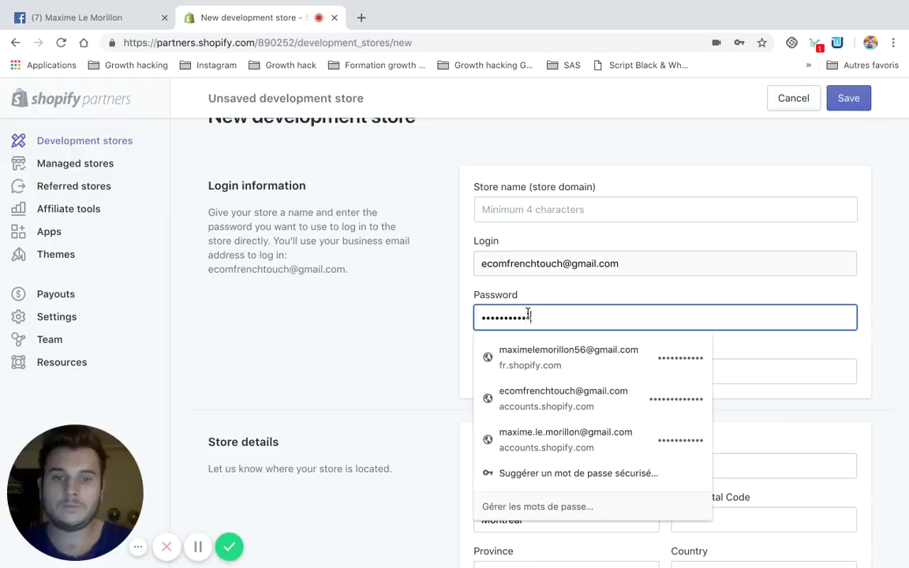
pyautogui.write('**')
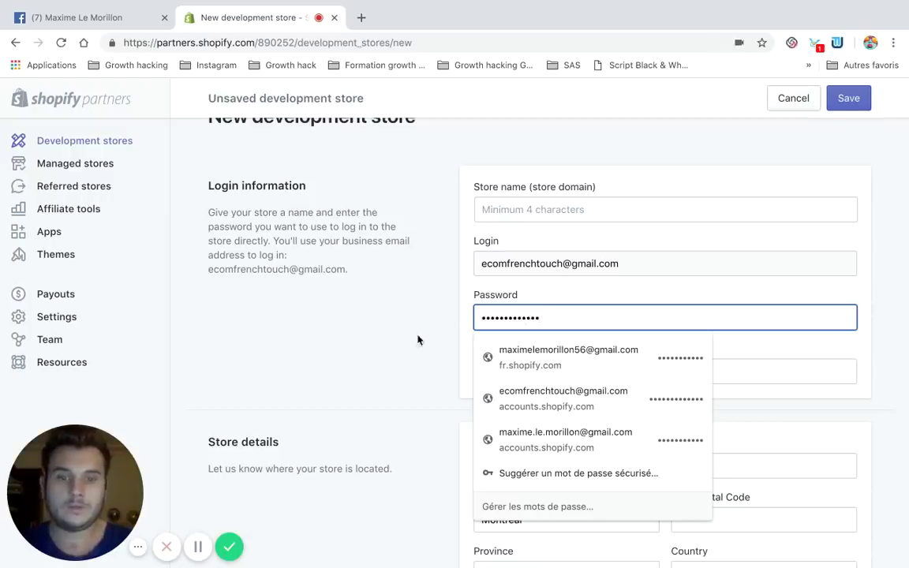
pyautogui.click(500, 362)
pyautogui.write('*')
pyautogui.press('BackSpace')
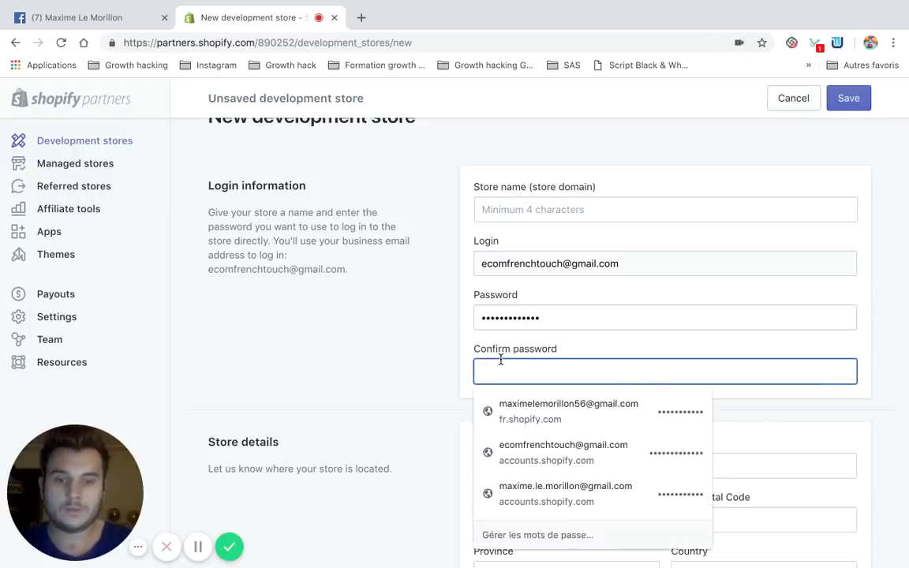
pyautogui.write('******')
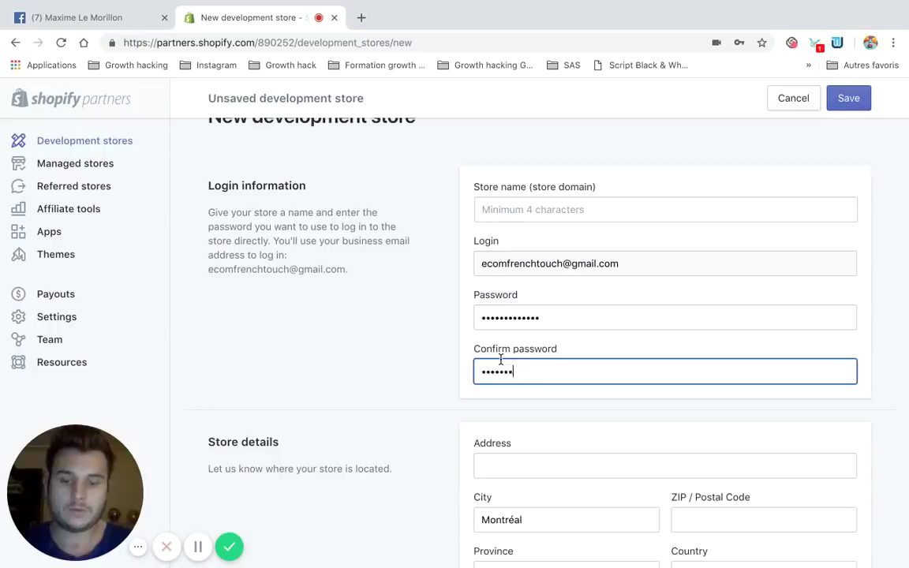
pyautogui.write('*****')
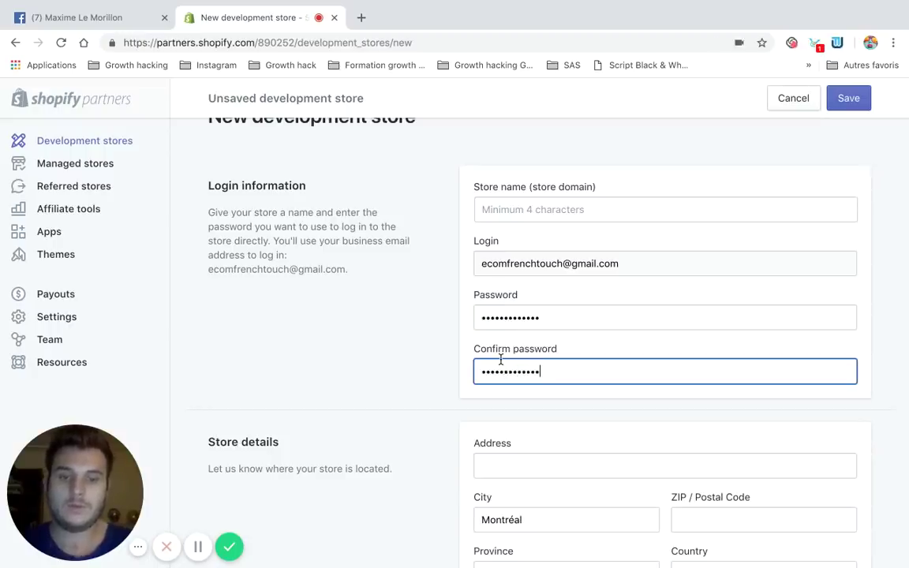
pyautogui.click(517, 211)
# Enter EcomFrenchTouch as the store name, then trim it to EFT since it's taken
pyautogui.write('Eco')
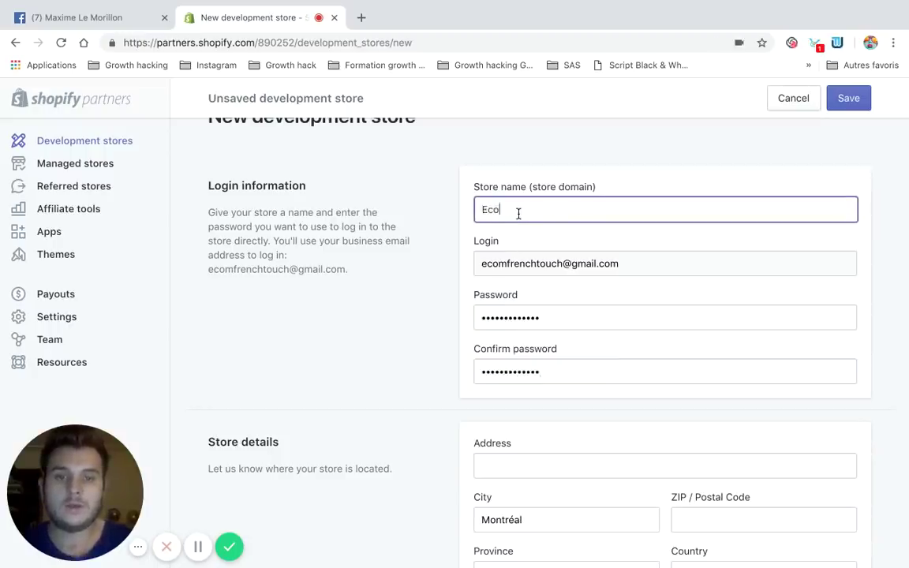
pyautogui.write('mFrench')
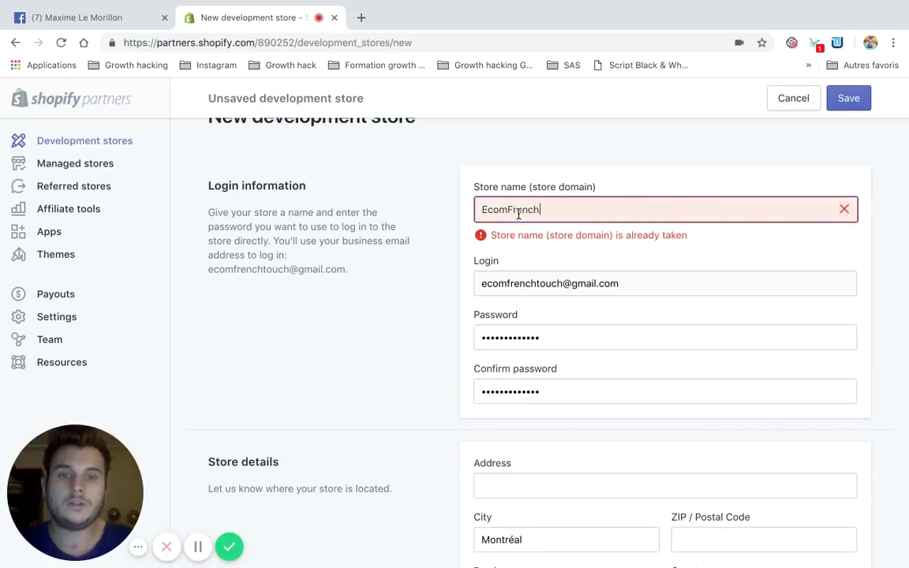
pyautogui.write('Tou')
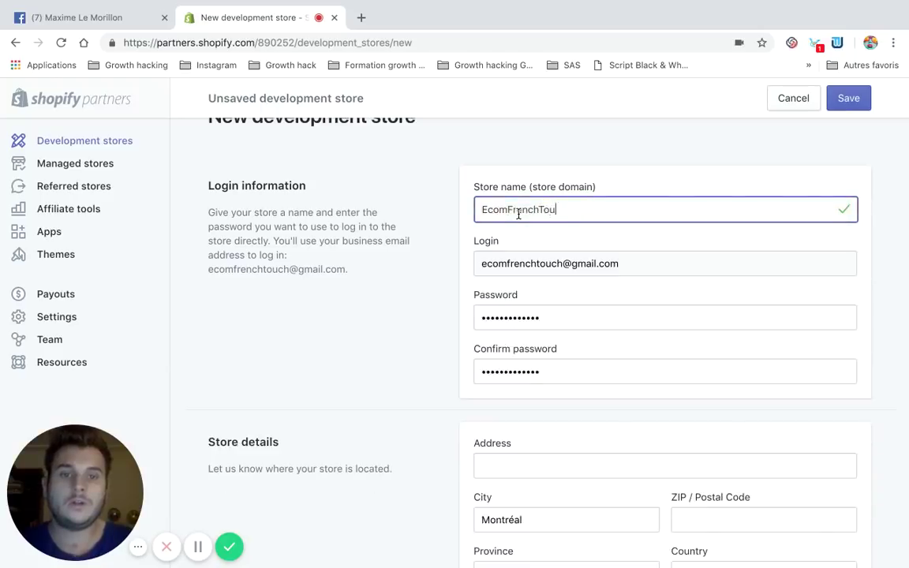
pyautogui.write('ch')
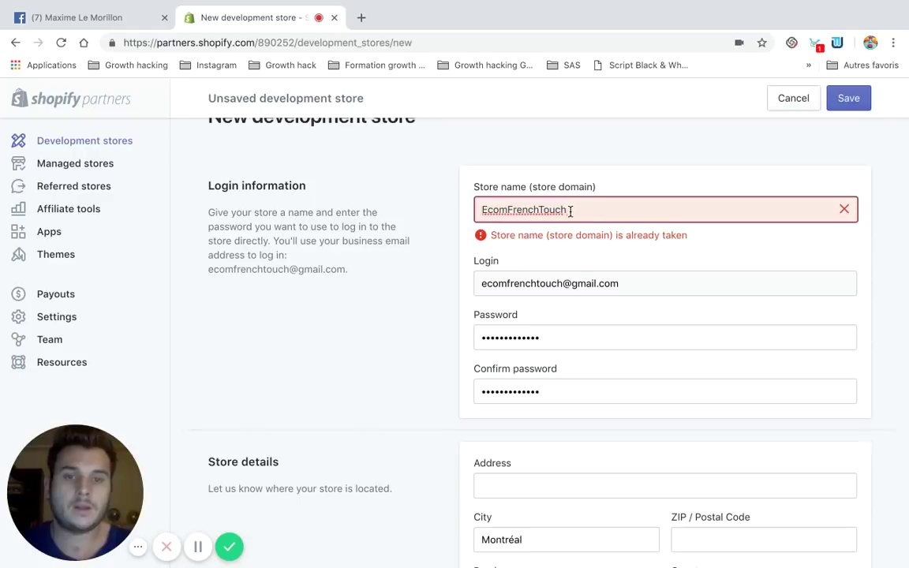
pyautogui.moveTo(489, 210); pyautogui.dragTo(506, 211)
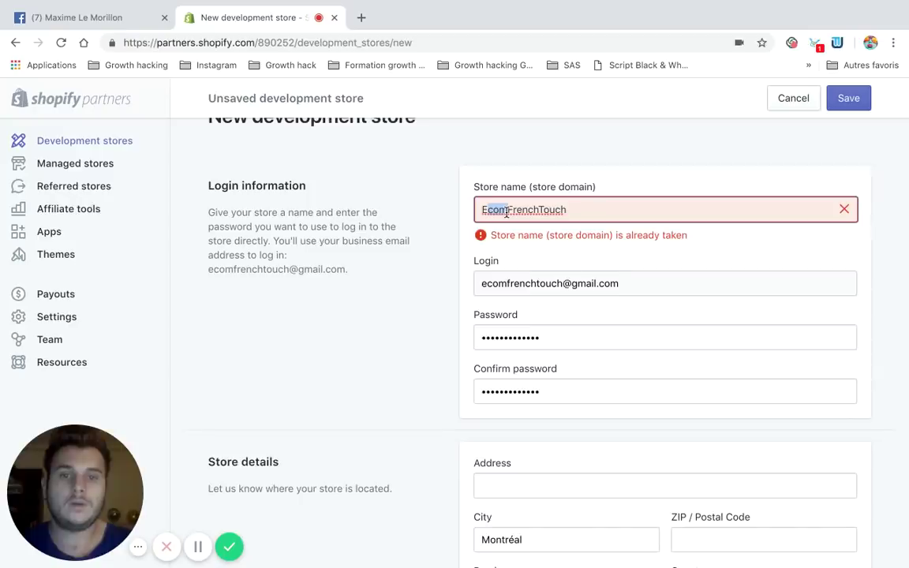
pyautogui.press('BackSpace')
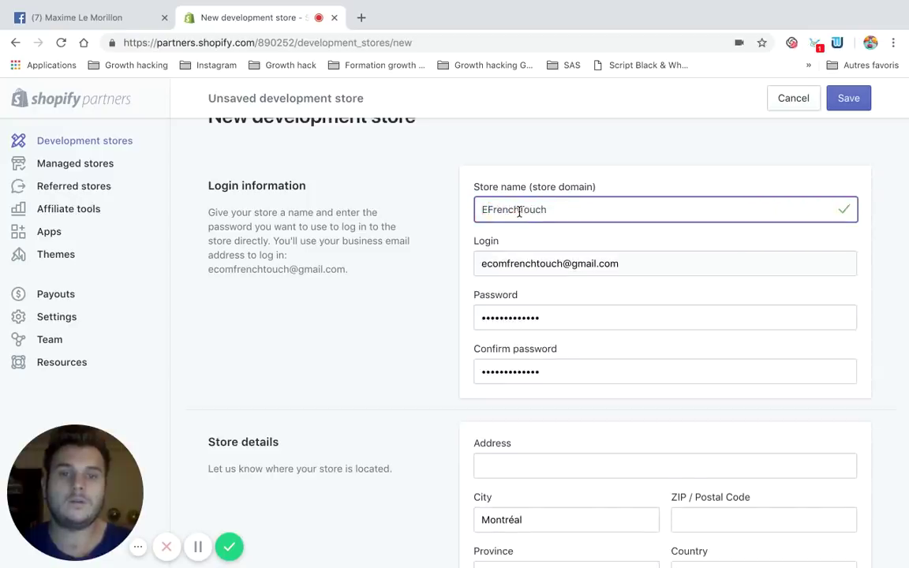
pyautogui.click(519, 210)
pyautogui.press('BackSpace')
pyautogui.press('BackSpace')
pyautogui.press('BackSpace')
pyautogui.press('BackSpace')
pyautogui.press('BackSpace')
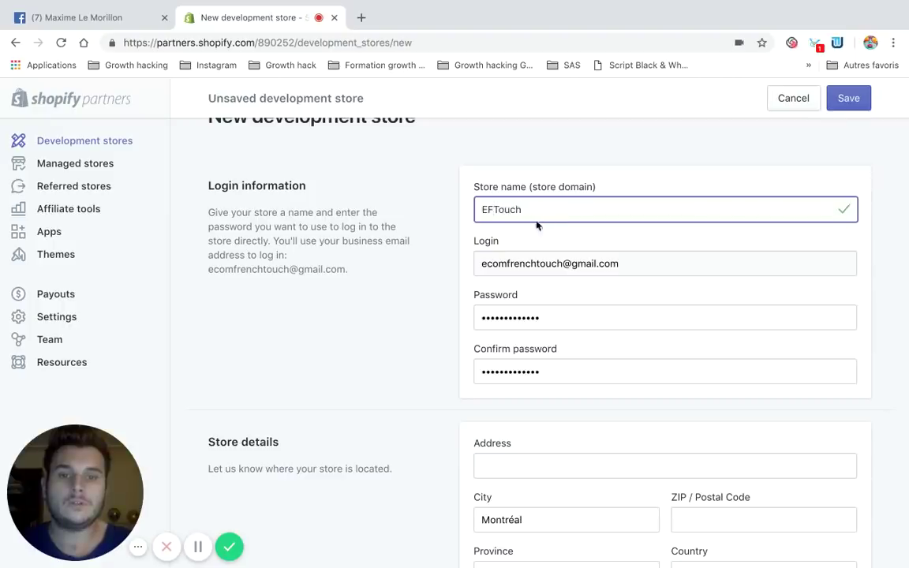
pyautogui.press('BackSpace')
pyautogui.press('BackSpace')
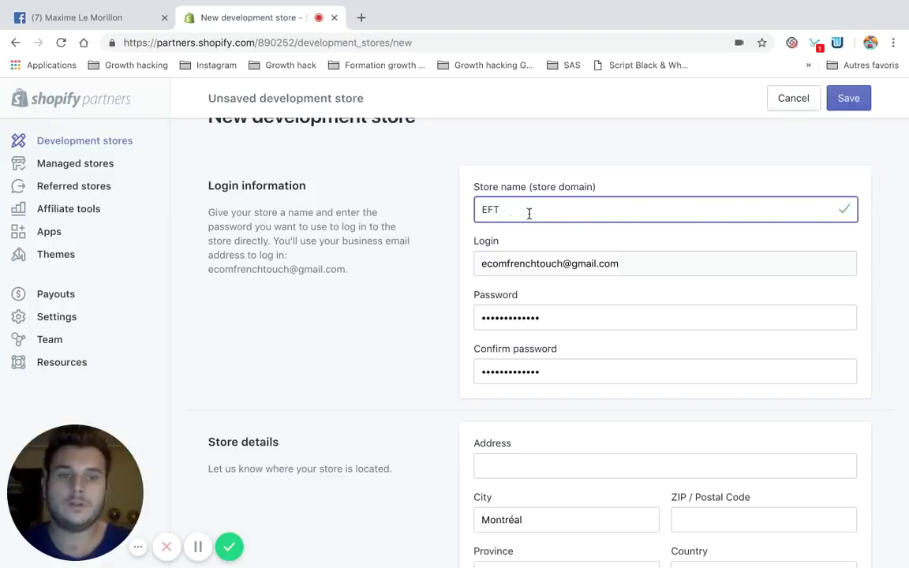
pyautogui.click(430, 306)
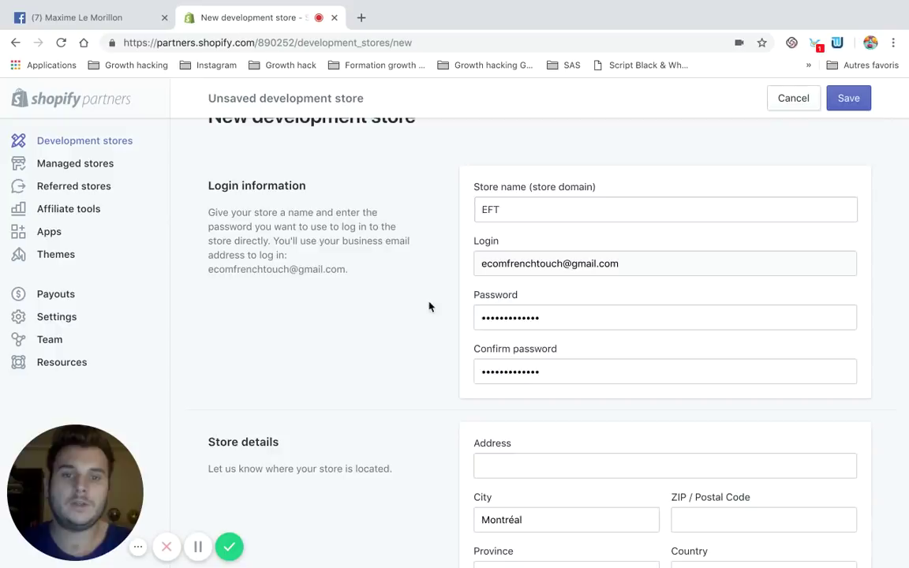
pyautogui.scroll(-3, 489, 340)
pyautogui.scroll(-1, 493, 343)
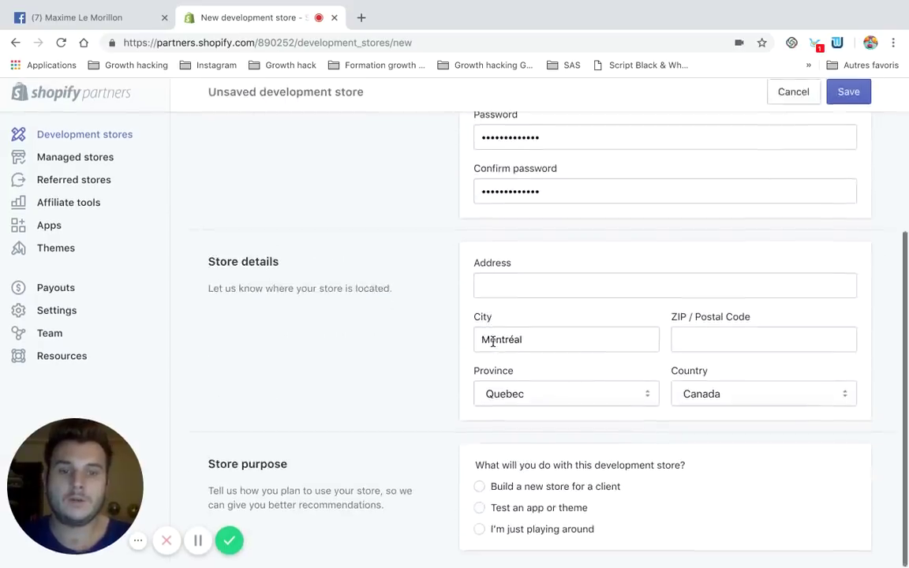
# Rename the store to EcomFT, enter the account password, and create the store
pyautogui.click(834, 97)
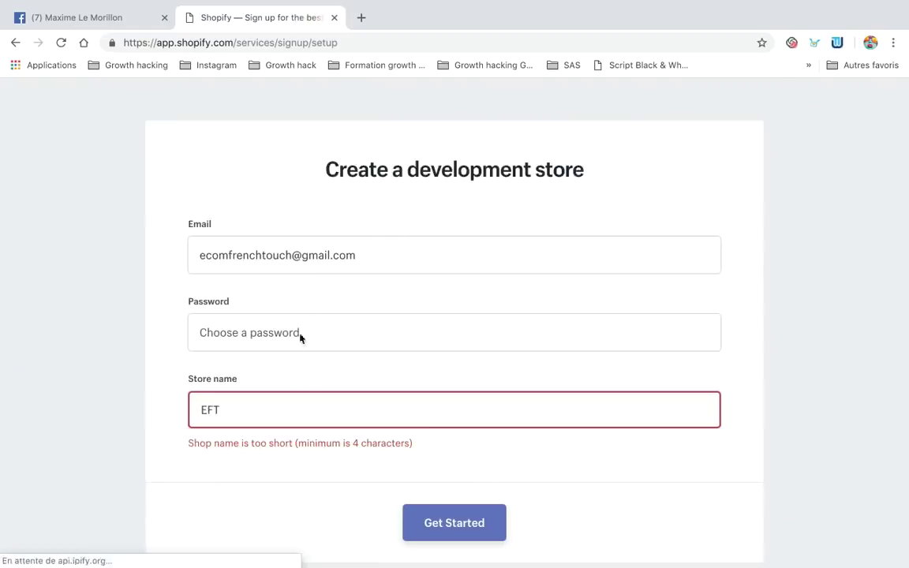
pyautogui.click(206, 410)
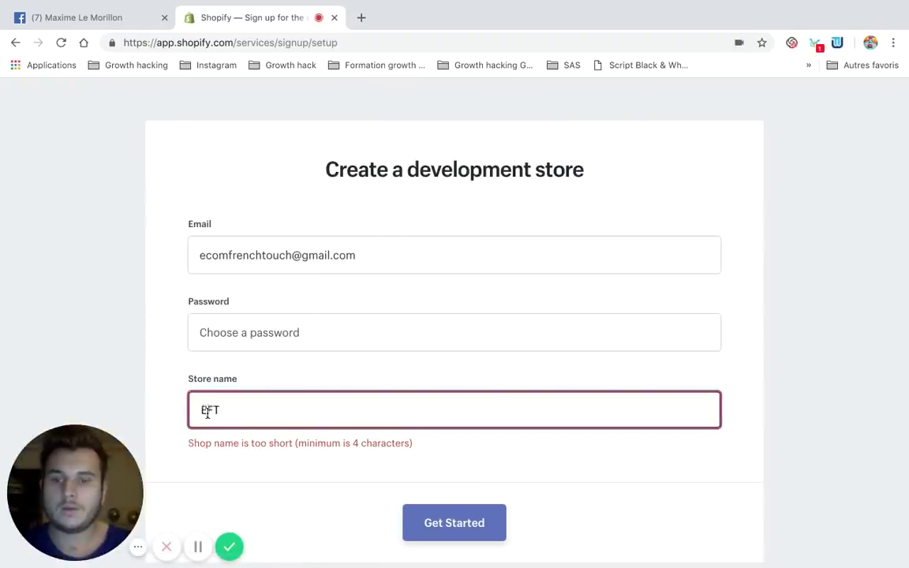
pyautogui.write('com')
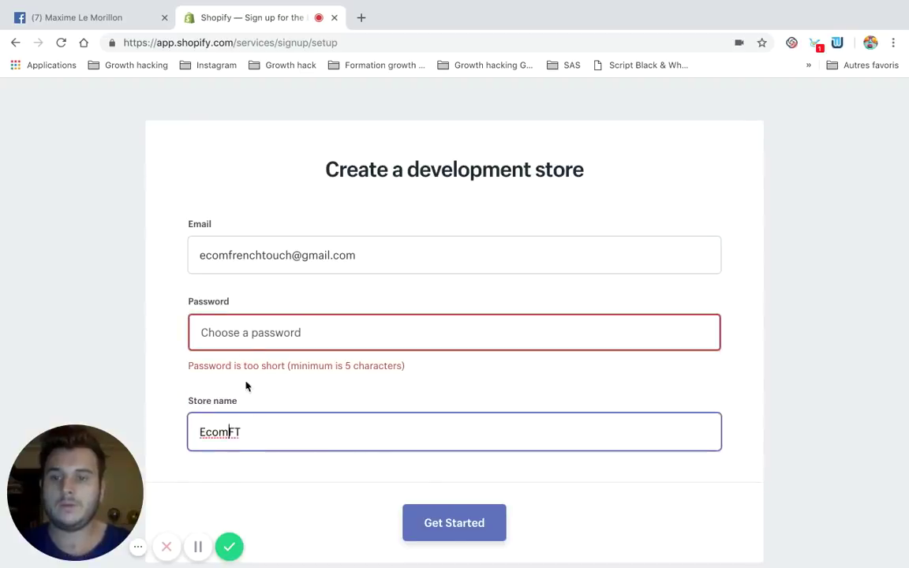
pyautogui.click(256, 308)
pyautogui.click(251, 335)
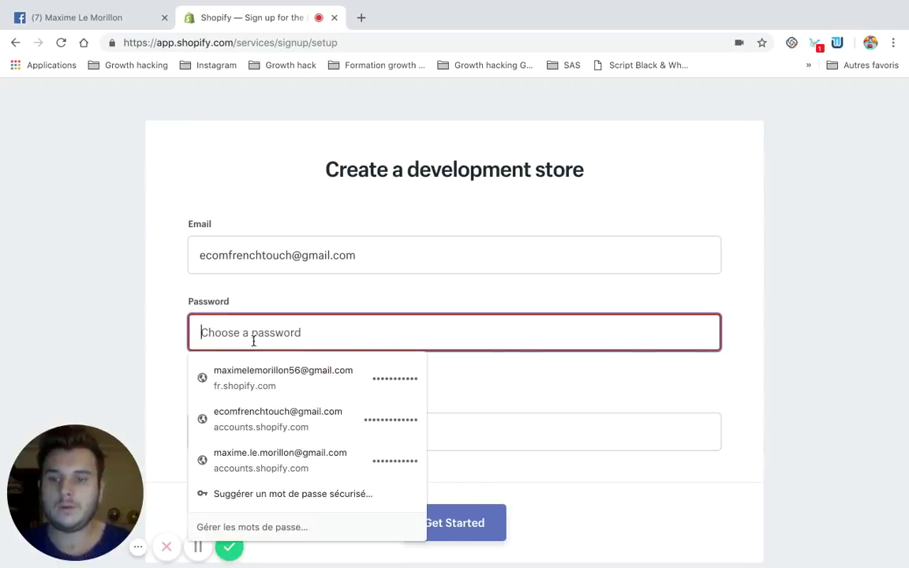
pyautogui.write('••••••')
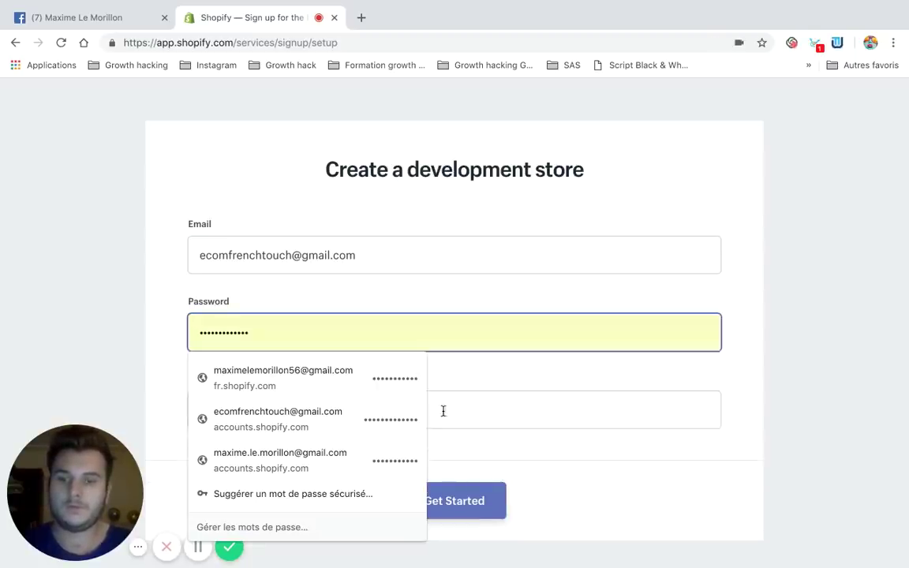
pyautogui.click(467, 457)
pyautogui.click(458, 495)
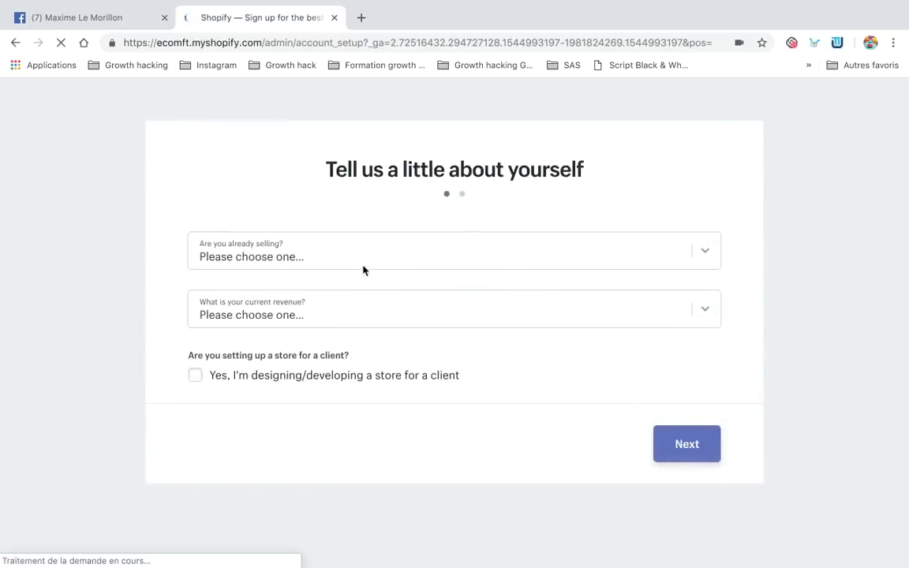
# Answer the already-selling question and choose Up to $5,000 CAD revenue, then continue
pyautogui.click(364, 271)
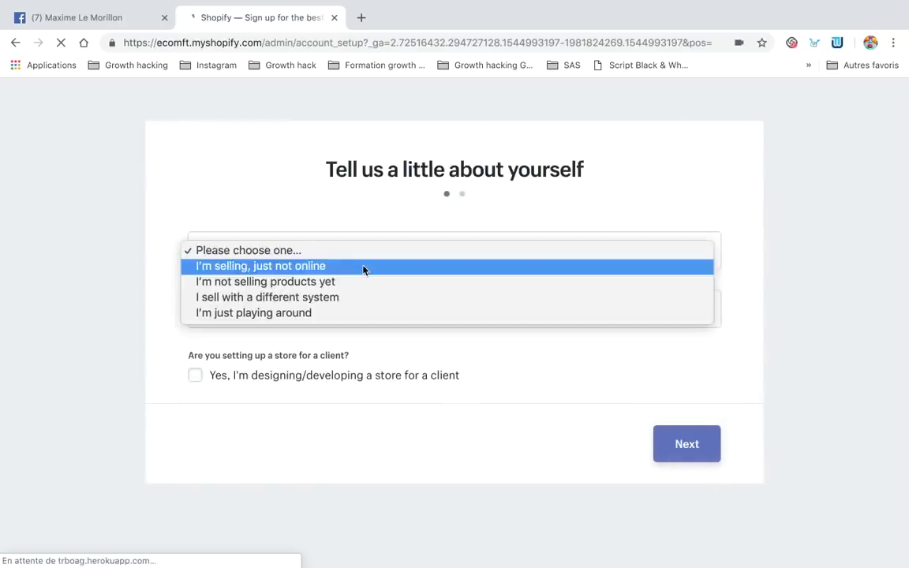
pyautogui.click(316, 320)
pyautogui.click(292, 322)
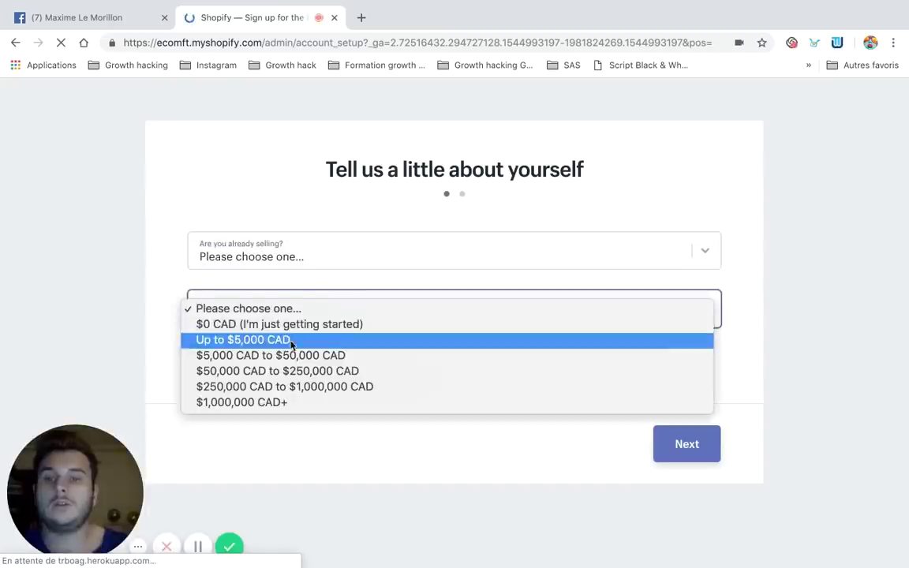
pyautogui.click(288, 339)
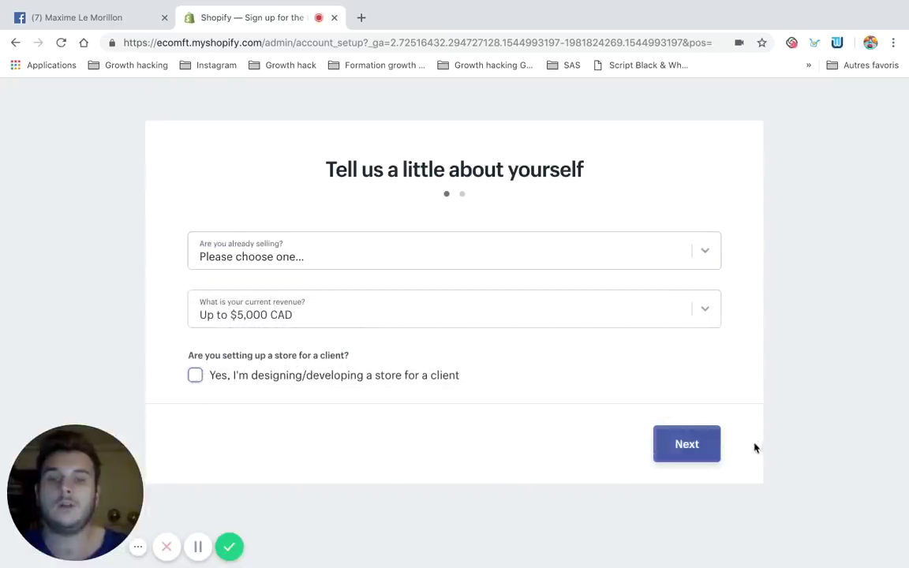
pyautogui.click(707, 443)
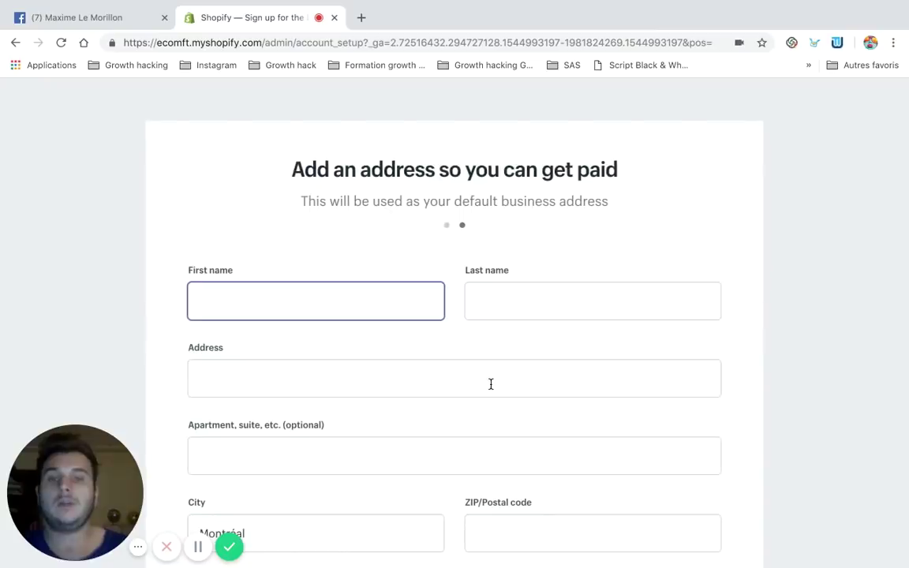
# Enter the owner's first and last name on the get-paid address form
pyautogui.click(315, 286)
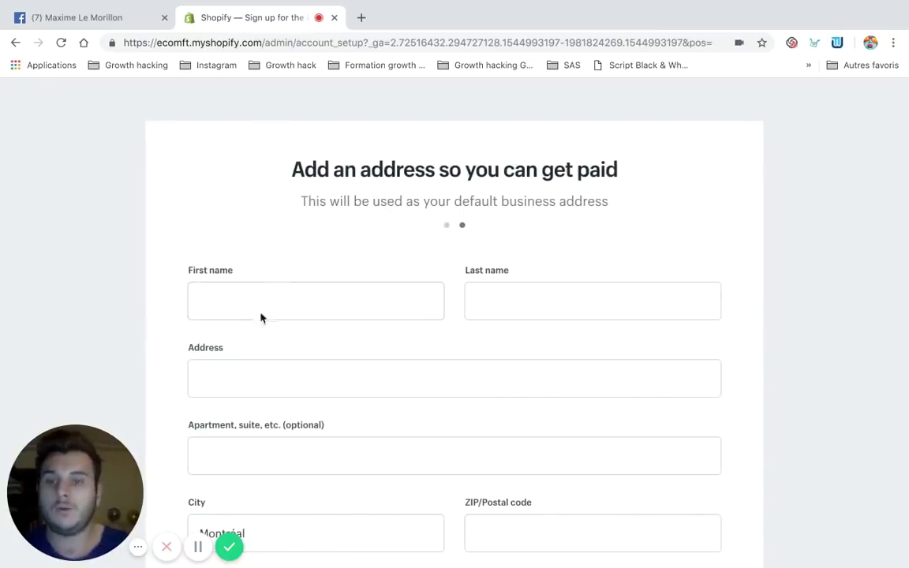
pyautogui.click(264, 291)
pyautogui.write('m')
pyautogui.scroll(-5, 265, 291)
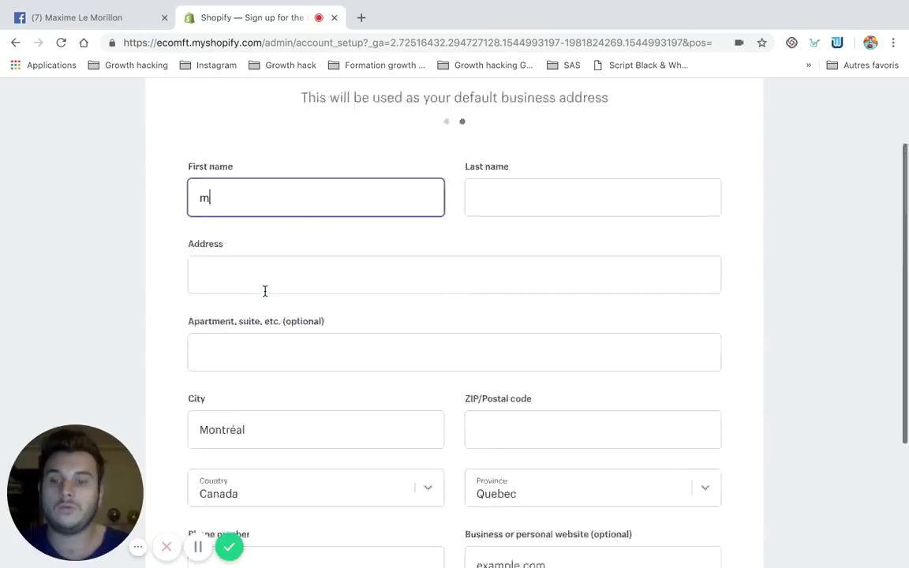
pyautogui.click(628, 456)
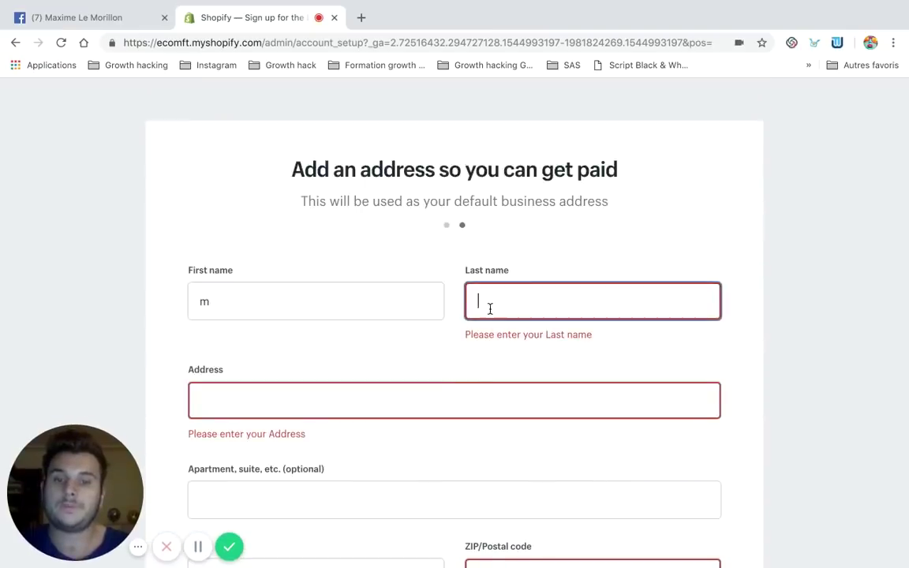
pyautogui.click(329, 301)
pyautogui.write('axime')
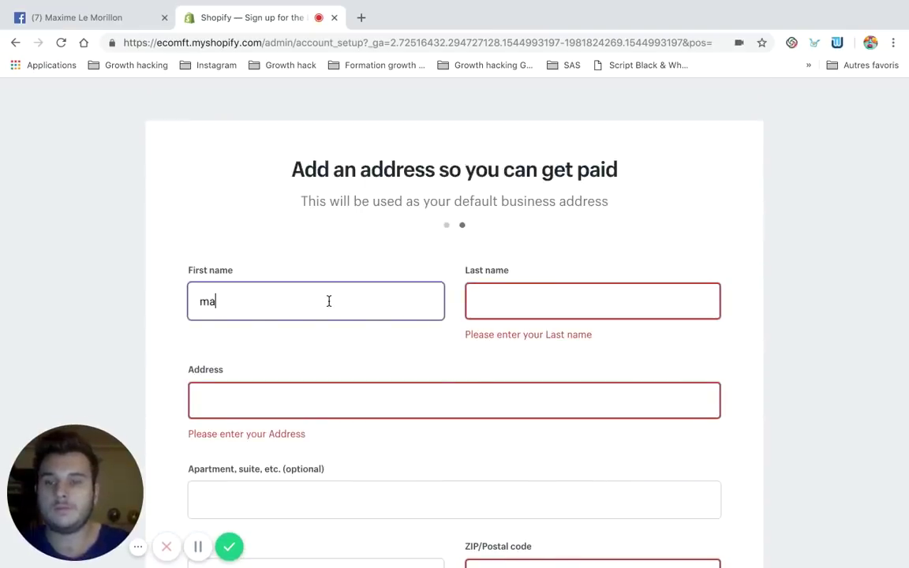
pyautogui.press('BackSpace')
pyautogui.press('BackSpace')
pyautogui.press('BackSpace')
pyautogui.press('BackSpace')
pyautogui.press('BackSpace')
pyautogui.press('BackSpace')
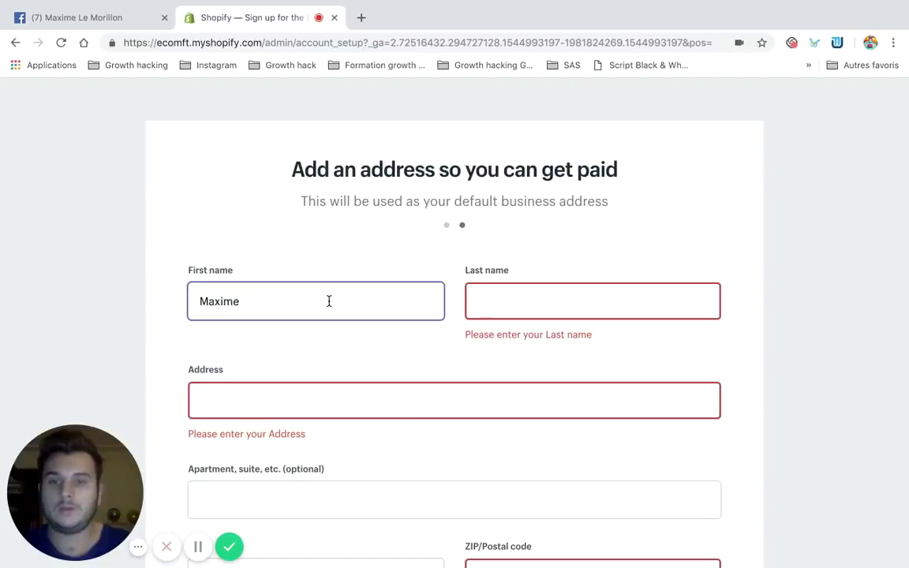
pyautogui.press('Tab')
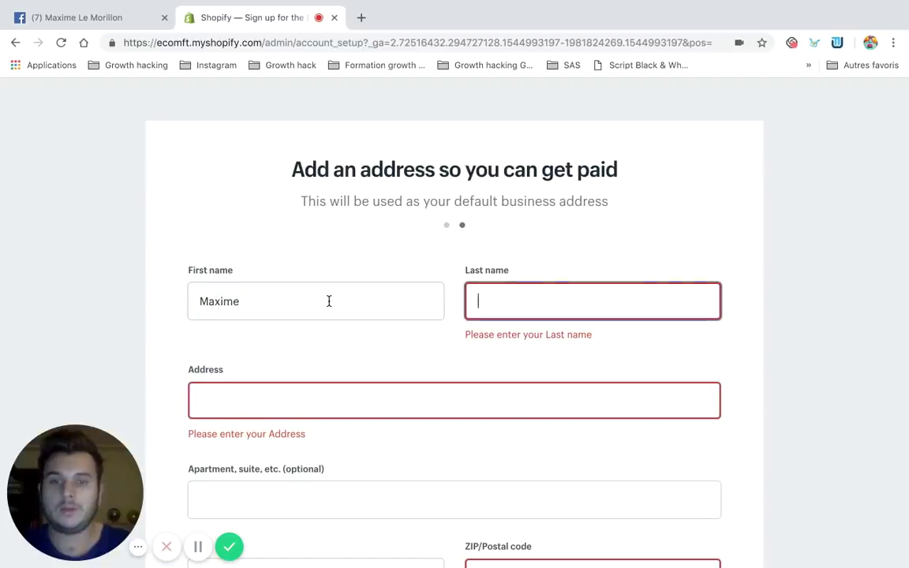
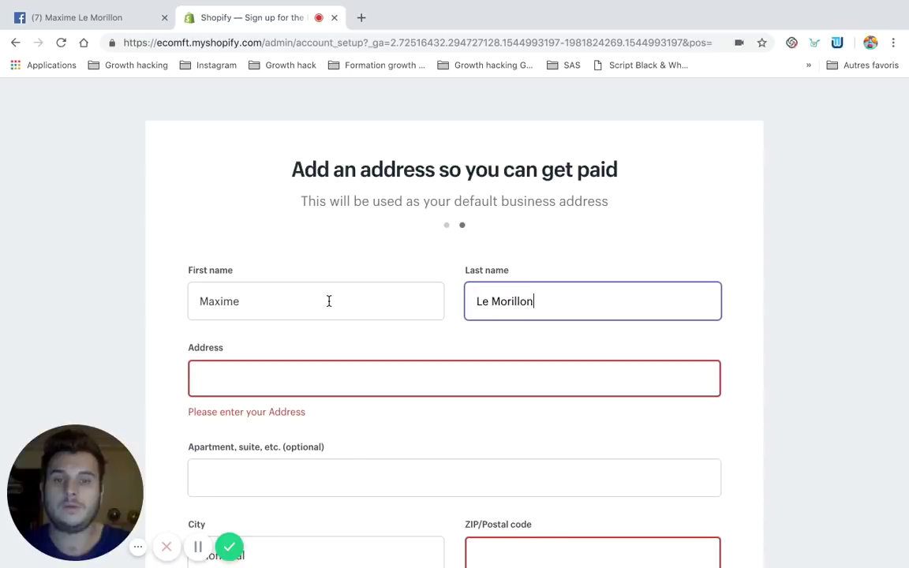
pyautogui.press('Tab')
# Fill the street address, city and postal code from Chrome's saved address
pyautogui.write('maxime.')
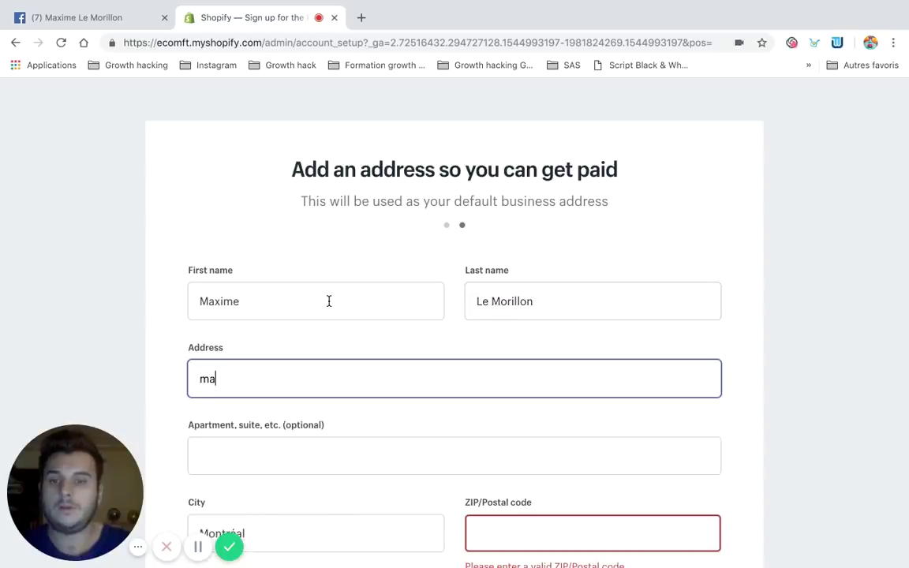
pyautogui.press('BackSpace')
pyautogui.press('BackSpace')
pyautogui.press('BackSpace')
pyautogui.press('BackSpace')
pyautogui.press('BackSpace')
pyautogui.press('BackSpace')
pyautogui.press('BackSpace')
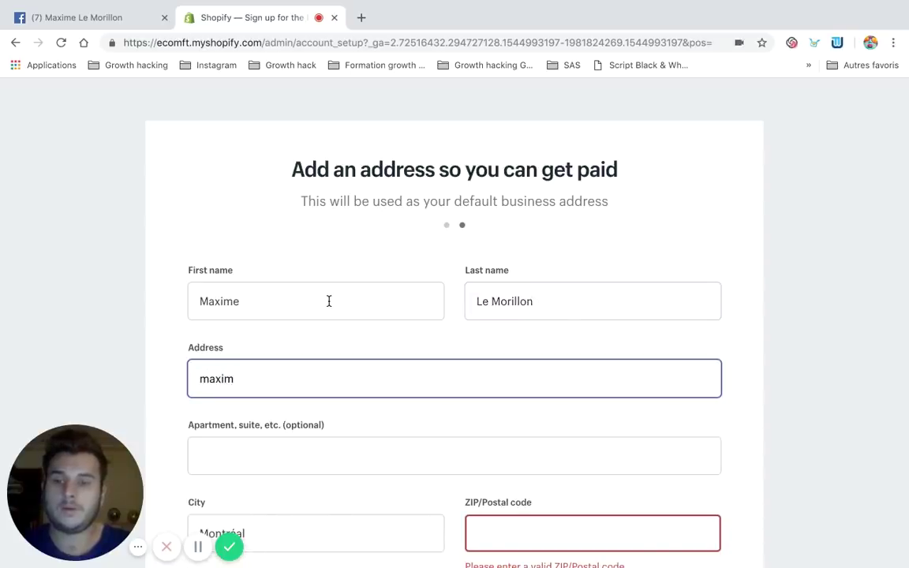
pyautogui.write('eo')
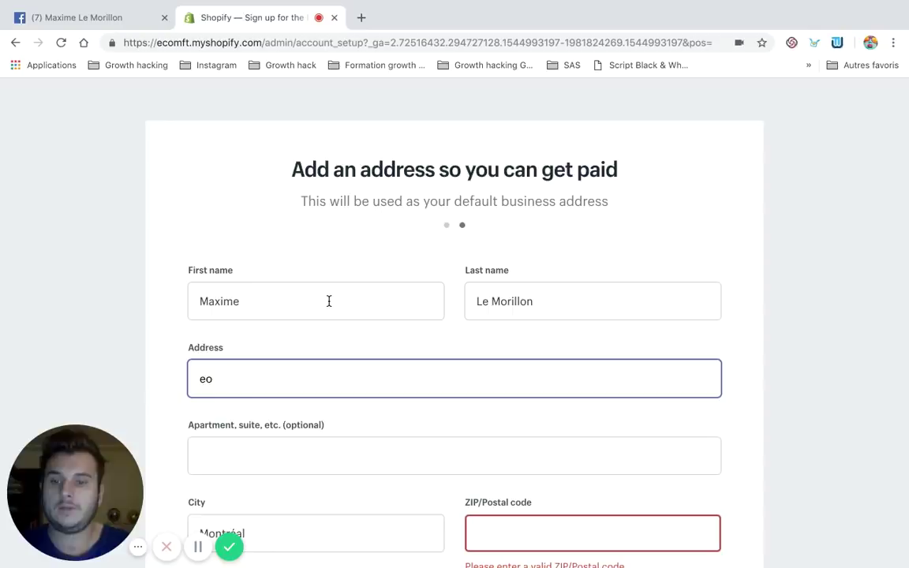
pyautogui.press('BackSpace')
pyautogui.press('BackSpace')
pyautogui.write('1')
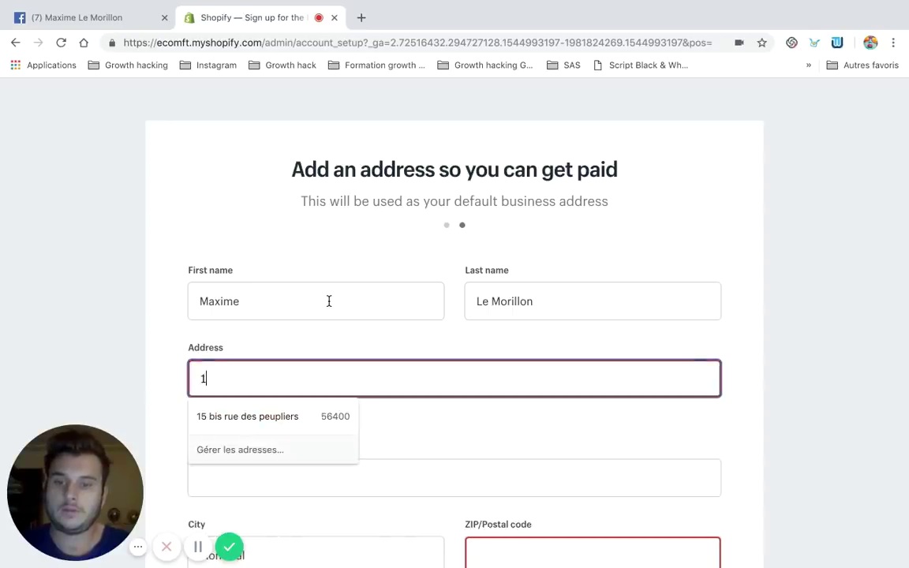
pyautogui.press('BackSpace')
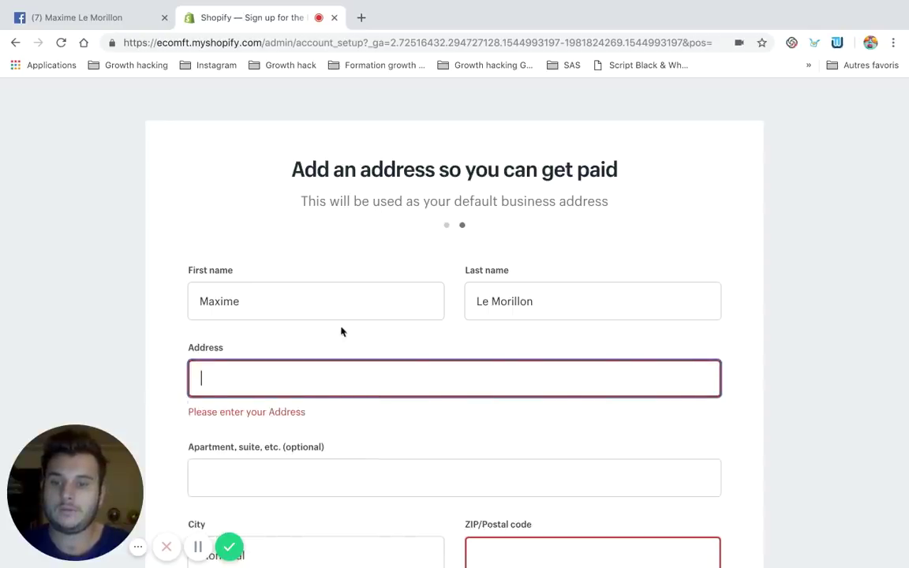
pyautogui.click(241, 380)
pyautogui.click(243, 416)
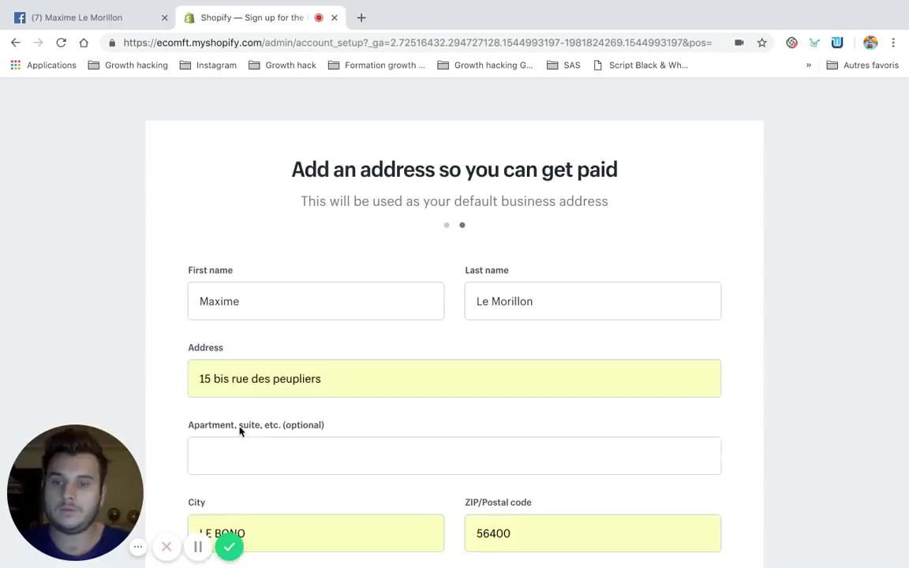
pyautogui.scroll(-2, 239, 427)
# Enter the business phone number and submit the form to enter the store
pyautogui.scroll(-2, 254, 408)
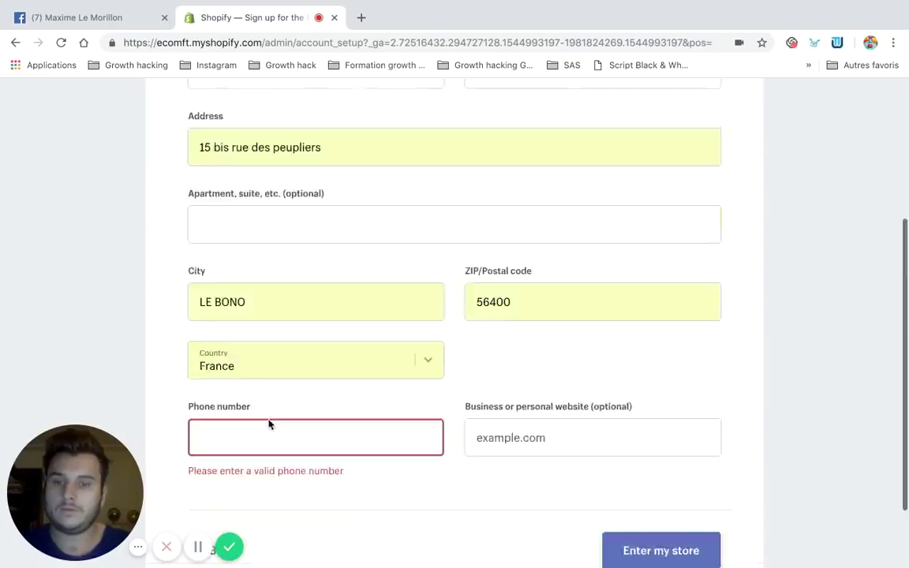
pyautogui.click(261, 357)
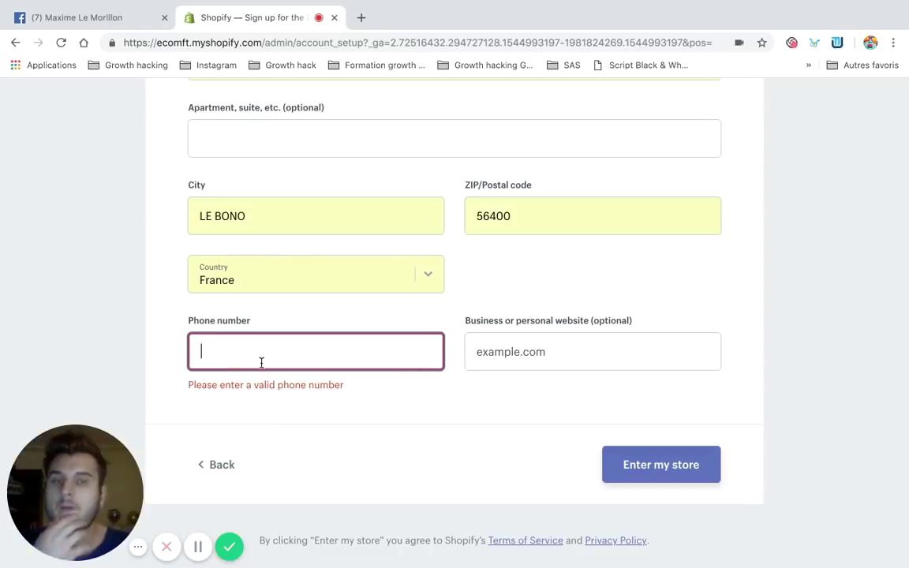
pyautogui.scroll(1, 299, 365)
pyautogui.scroll(1, 301, 365)
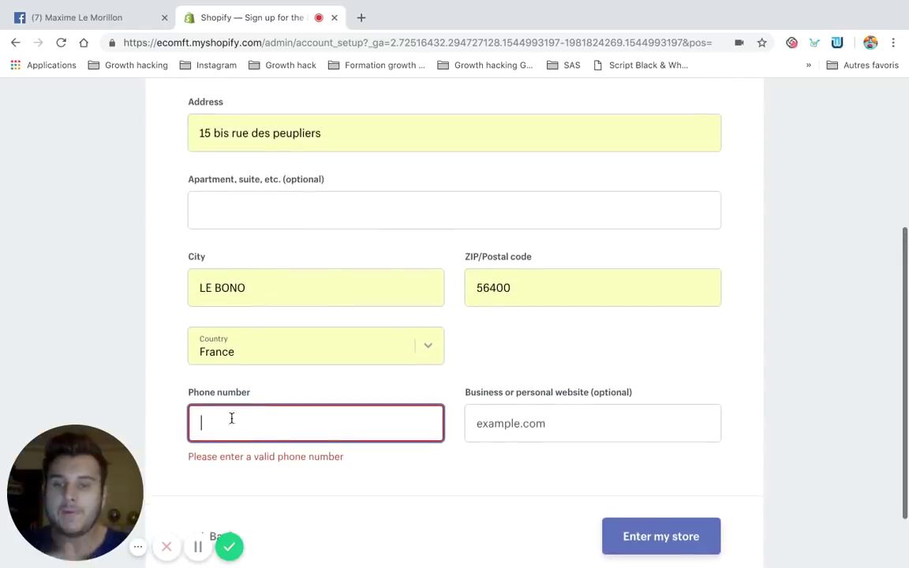
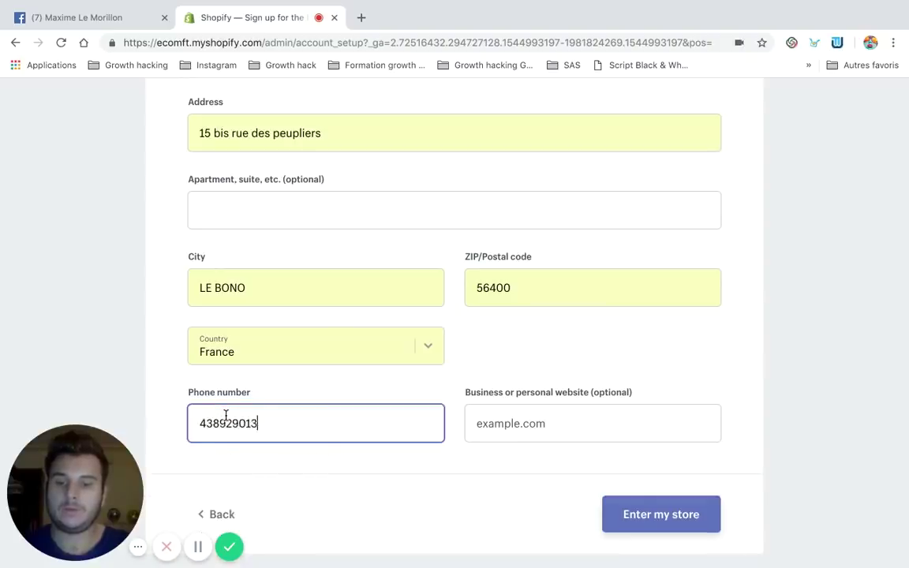
pyautogui.click(631, 507)
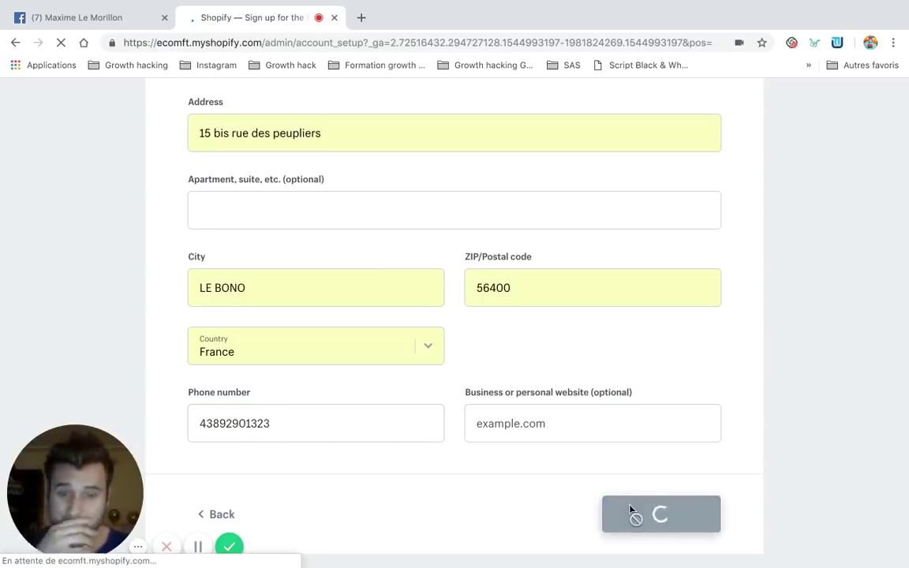
# Scroll through the EcomFT store admin while it loads
pyautogui.scroll(1, 464, 368)
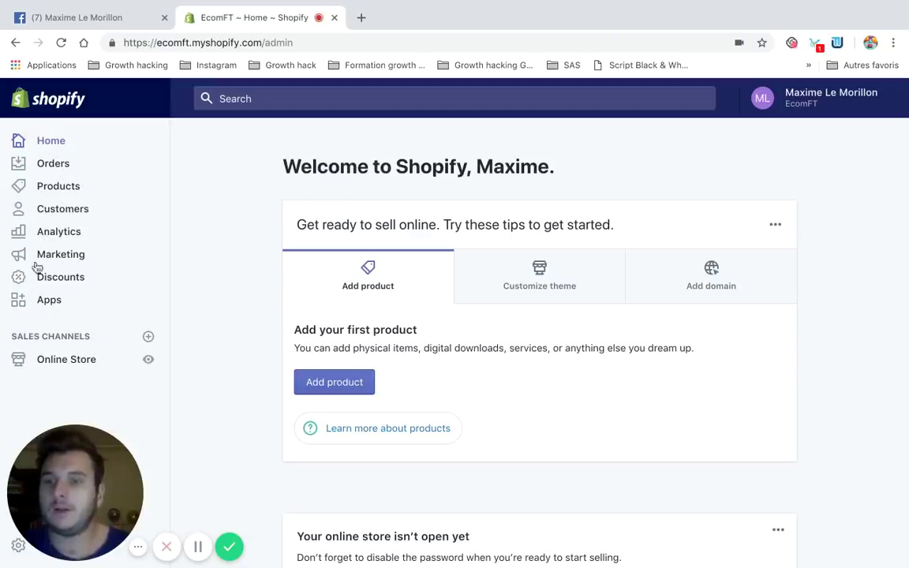
pyautogui.scroll(-2, 301, 422)
pyautogui.scroll(-4, 300, 422)
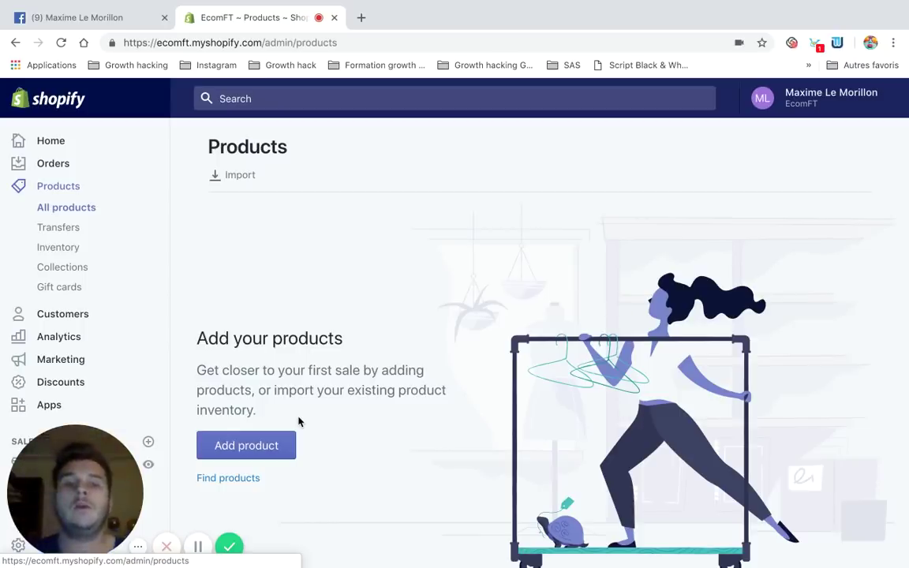
pyautogui.scroll(-4, 314, 355)
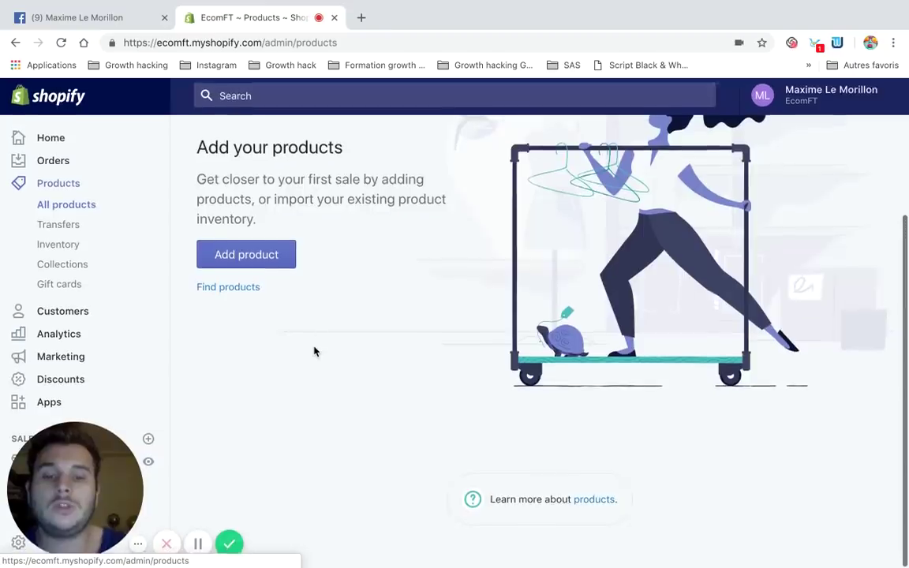
pyautogui.scroll(4, 314, 351)
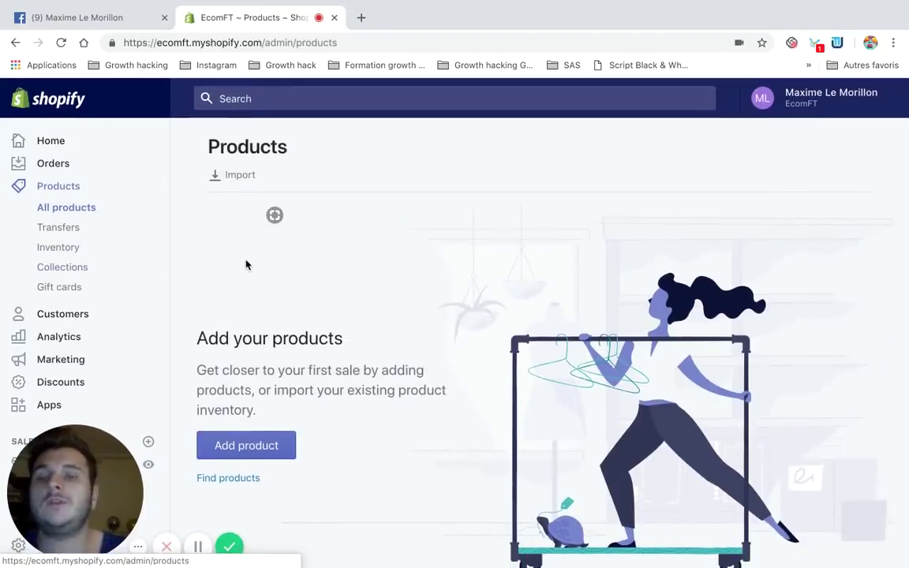